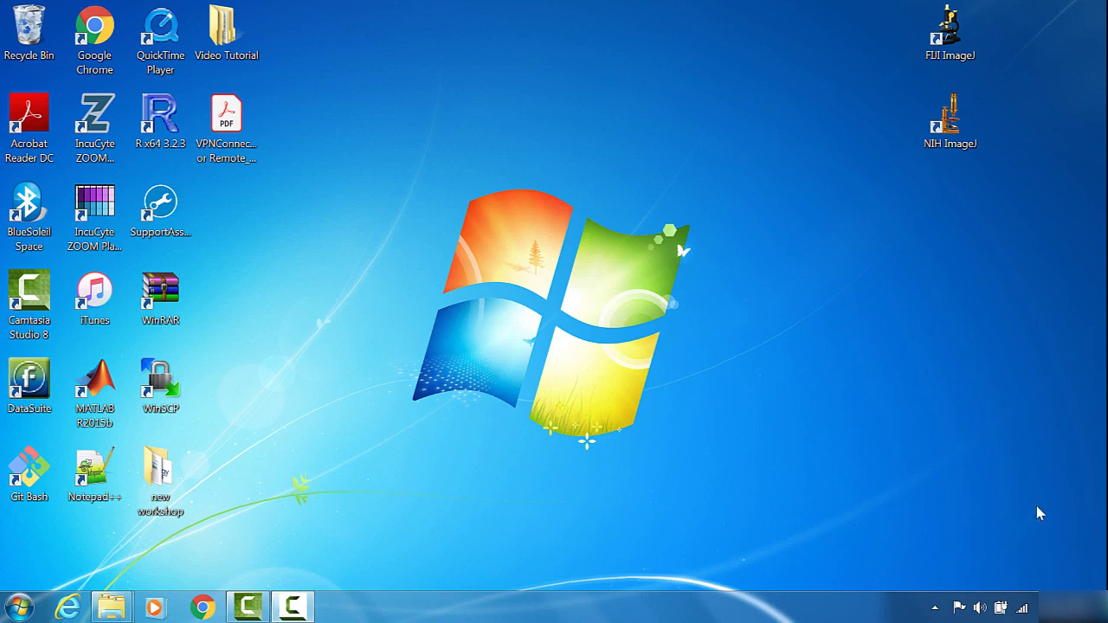
Launch Fiji ImageJ from its desktop shortcut and wait for the updates-available prompt.
double_click(955, 37)
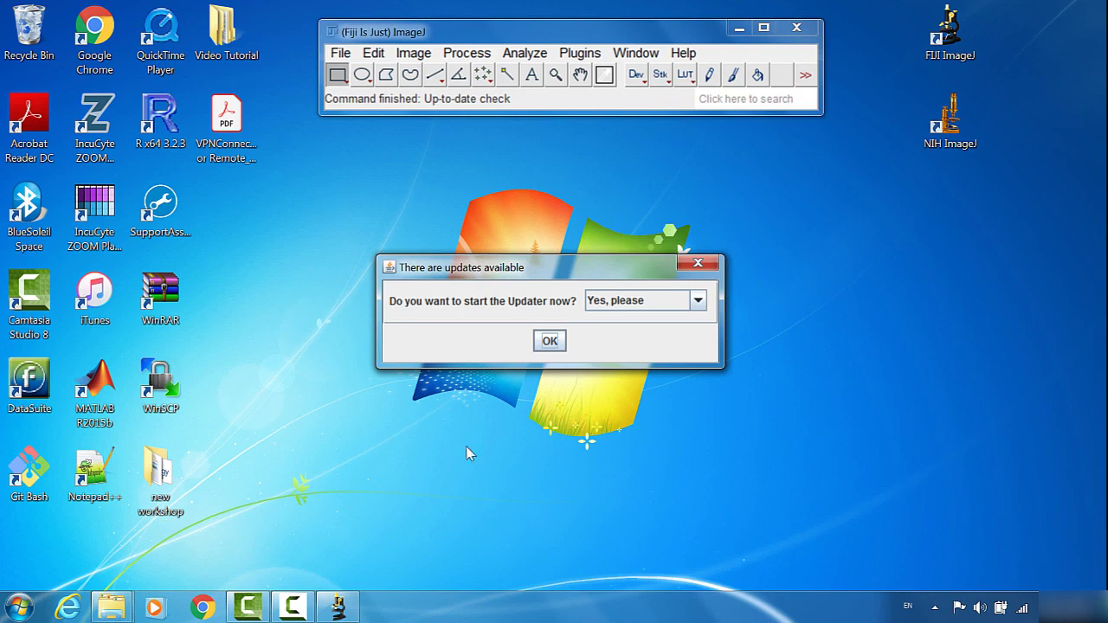
Answer 'Yes, please' to start the Updater, then dismiss the restart-required notice.
left_click(697, 300)
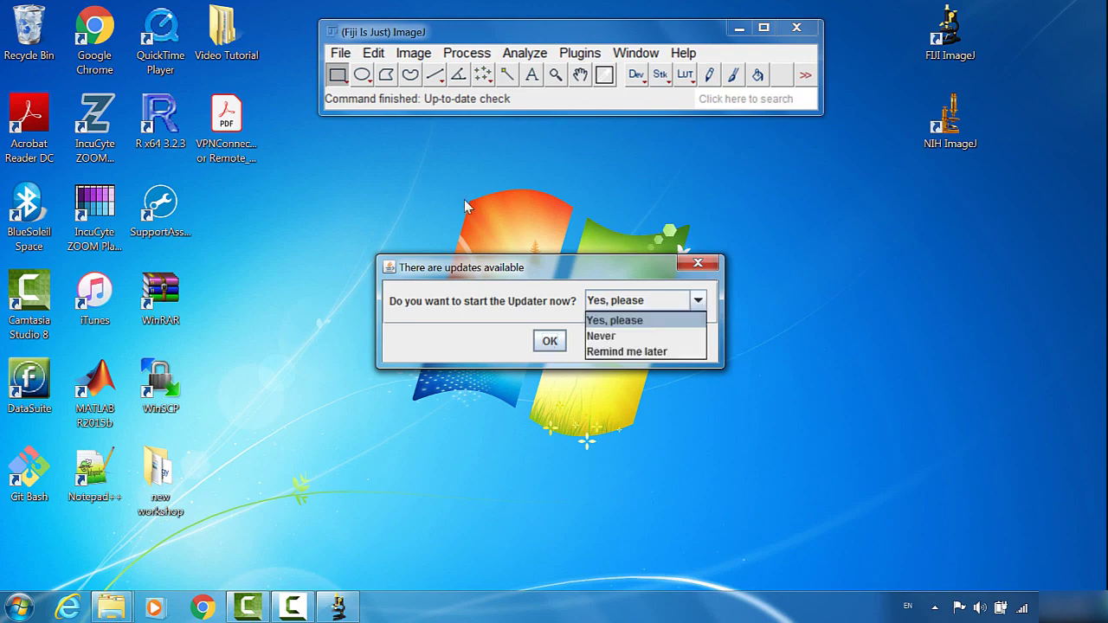
left_click(635, 323)
left_click(550, 342)
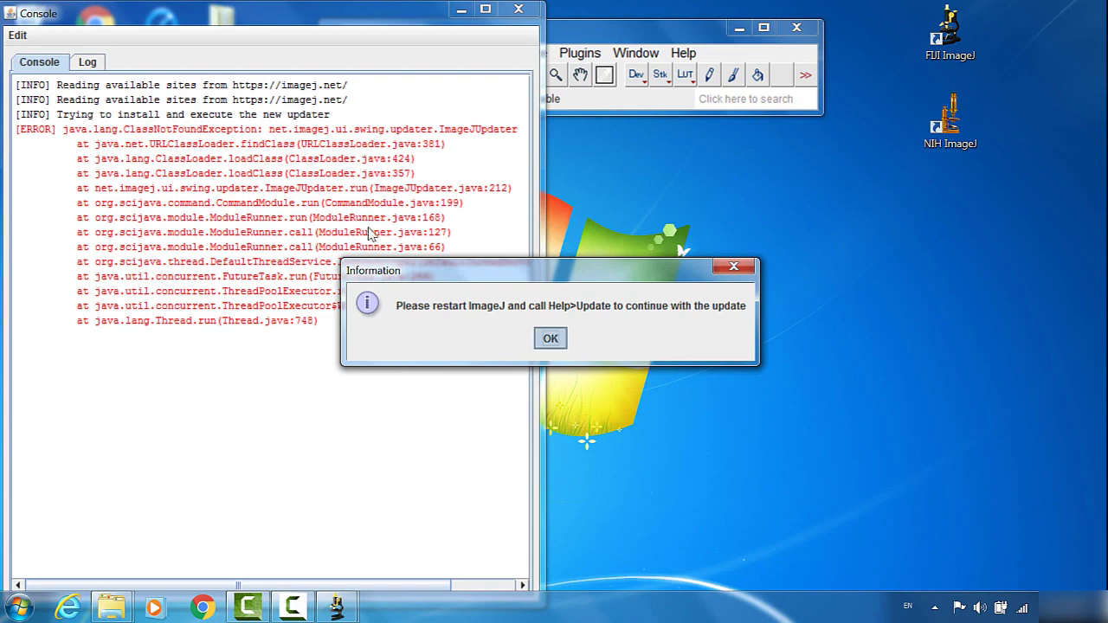
left_click(552, 340)
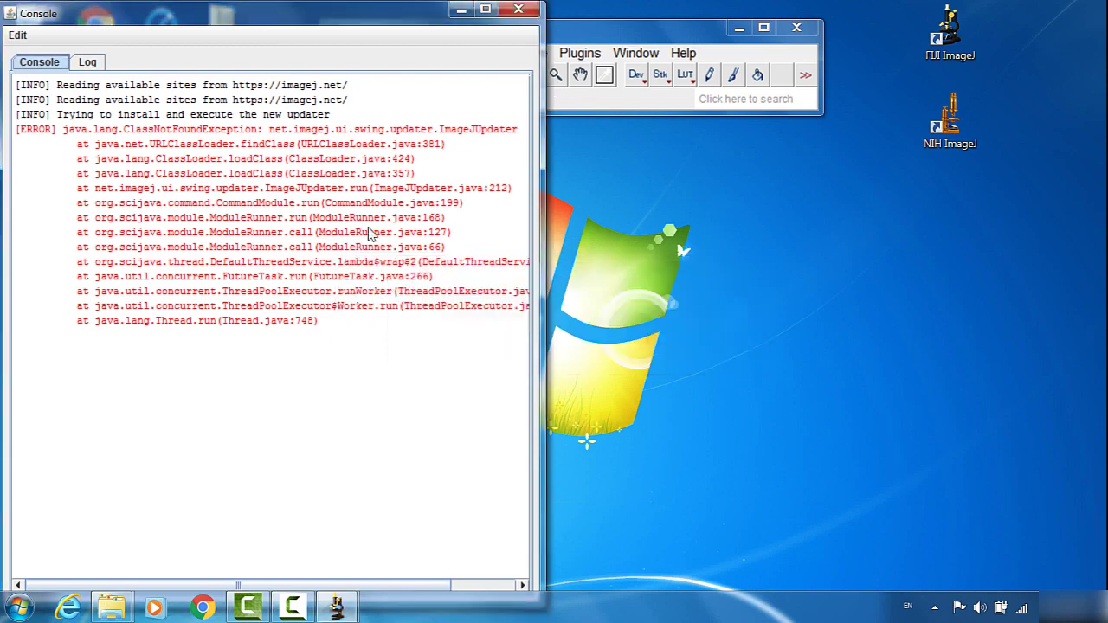
Close the error Console and Fiji, relaunch Fiji, and bring up the Help menu.
left_click(522, 11)
left_click(796, 27)
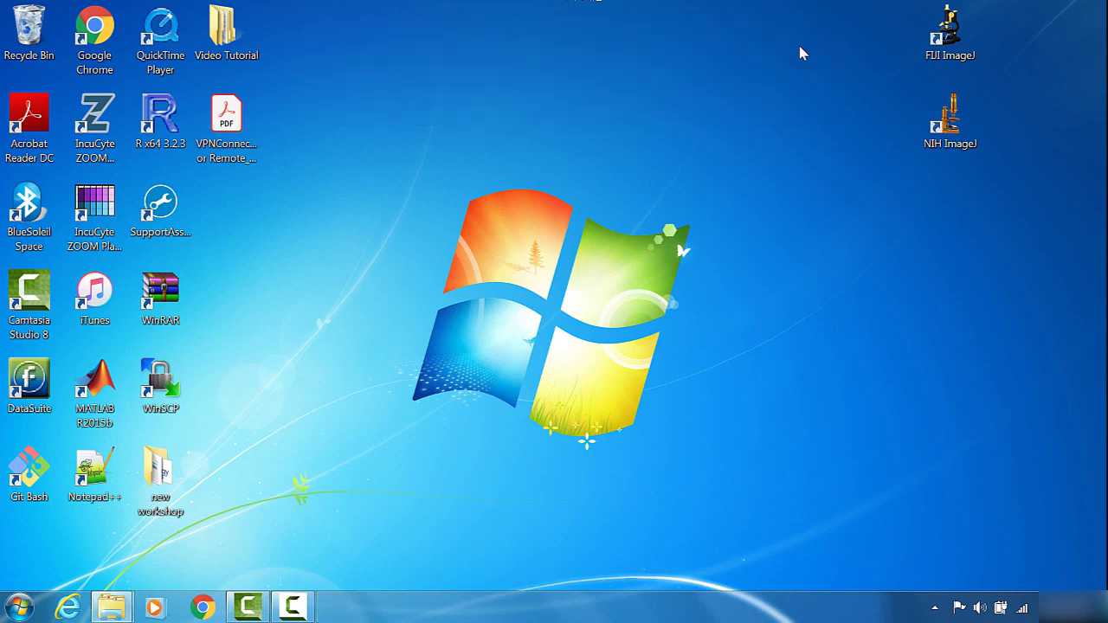
left_click(967, 26)
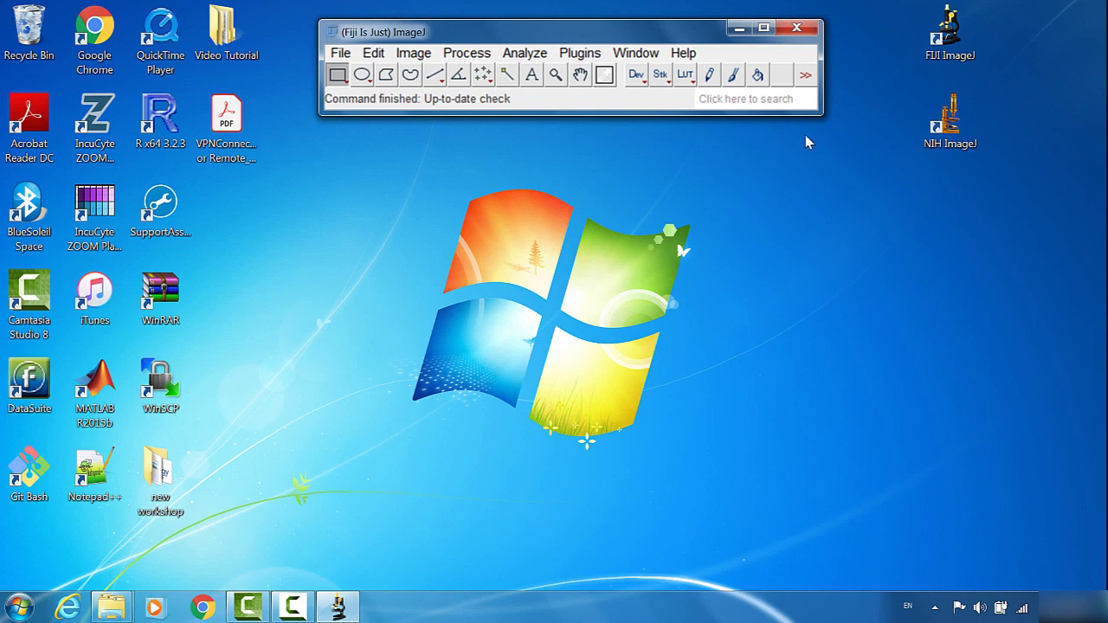
left_click(684, 53)
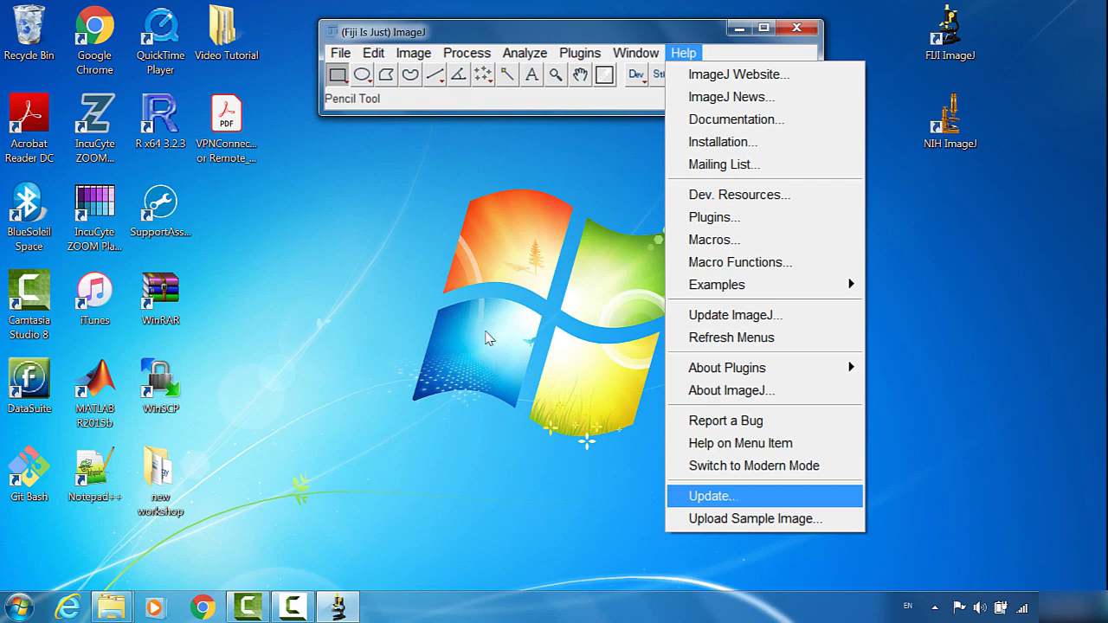
Run Help > Update... and apply the pending TrackMate and Bio-Formats updates until successful.
left_click(729, 496)
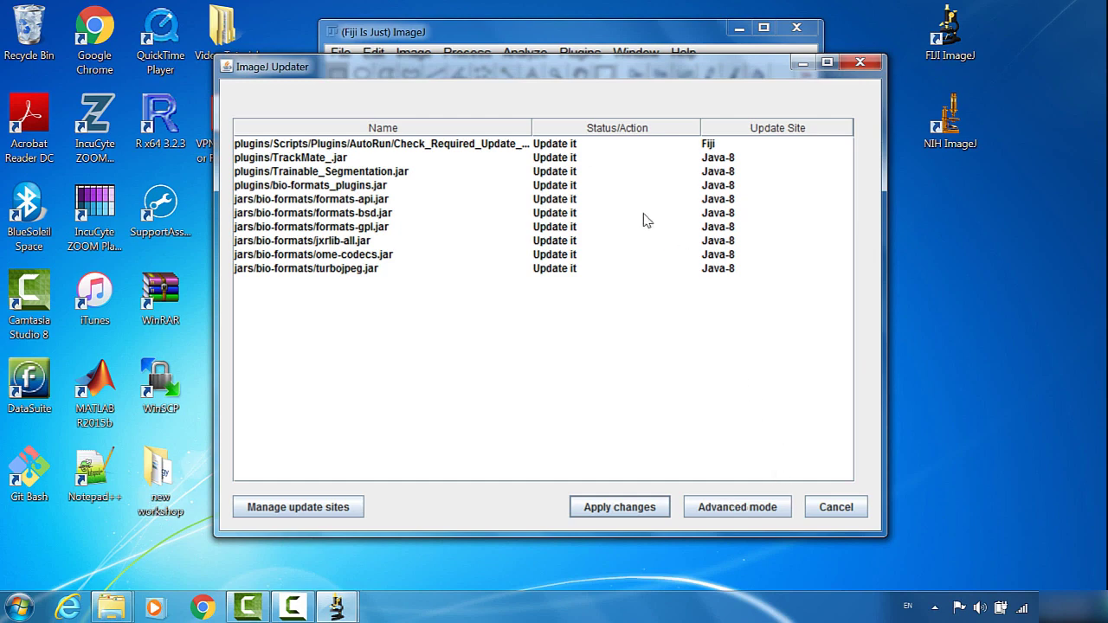
left_click(634, 513)
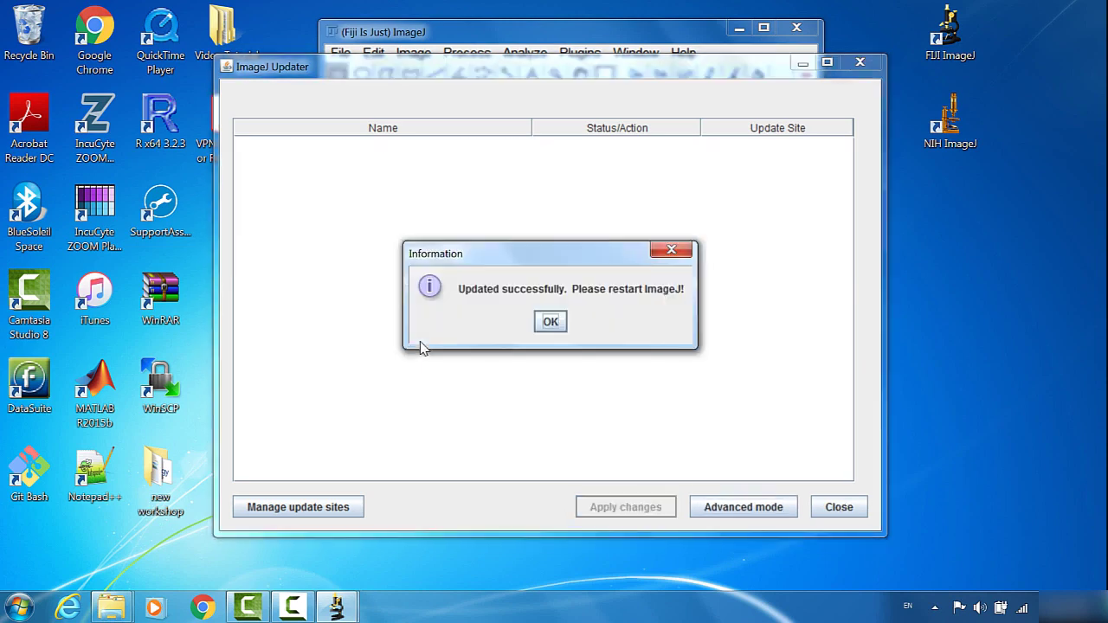
left_click(552, 323)
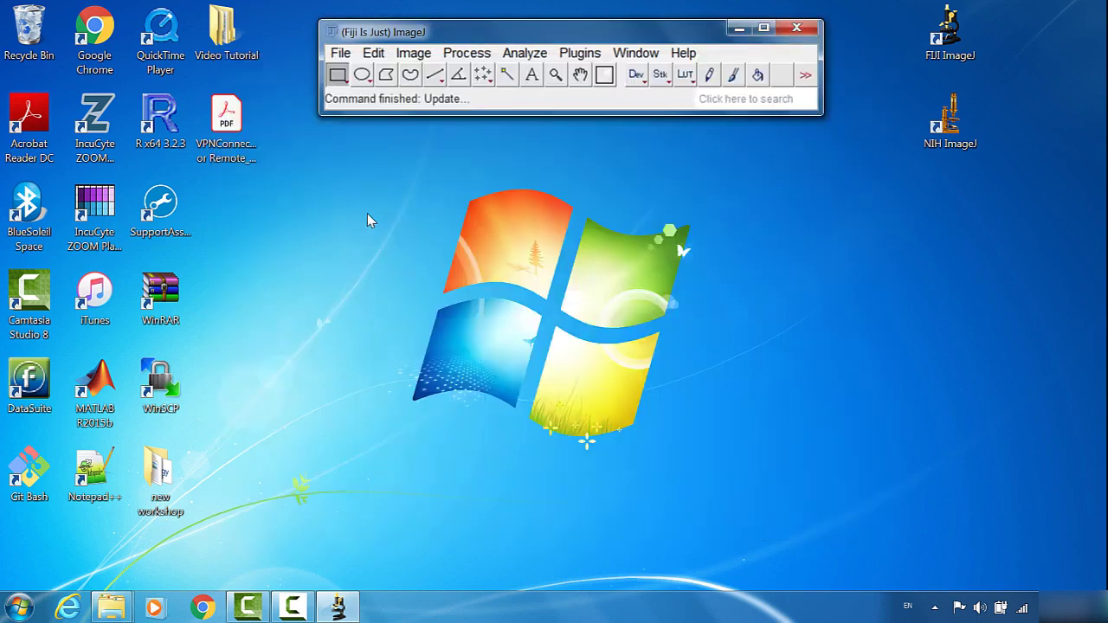
Restart Fiji and rerun Help > Update..., confirming 'Your ImageJ is up to date!'.
key("alt+F4")
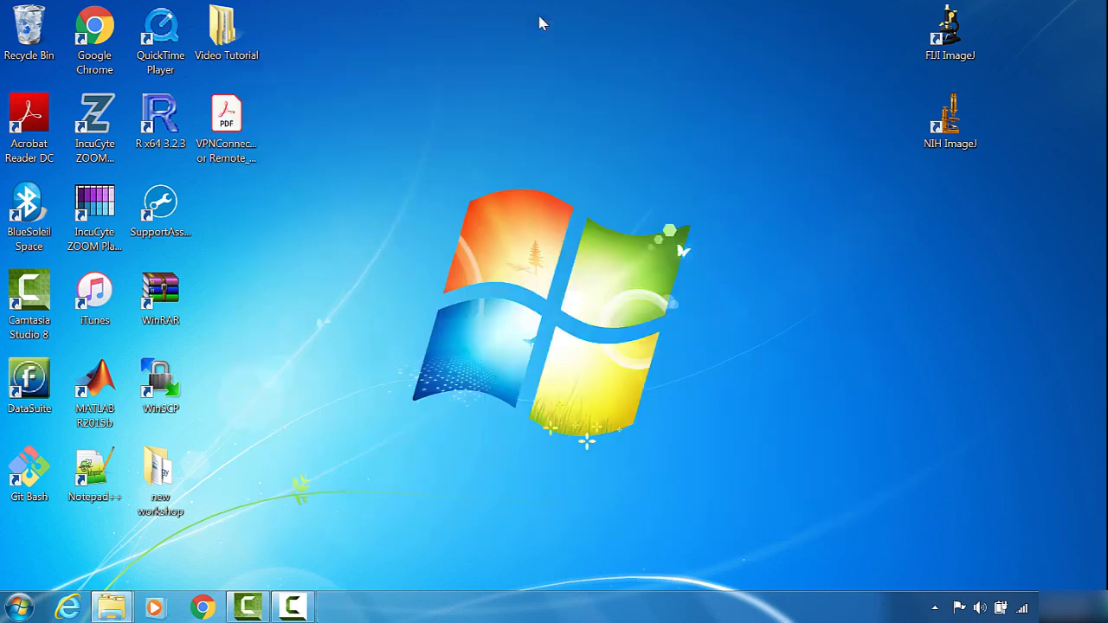
double_click(950, 34)
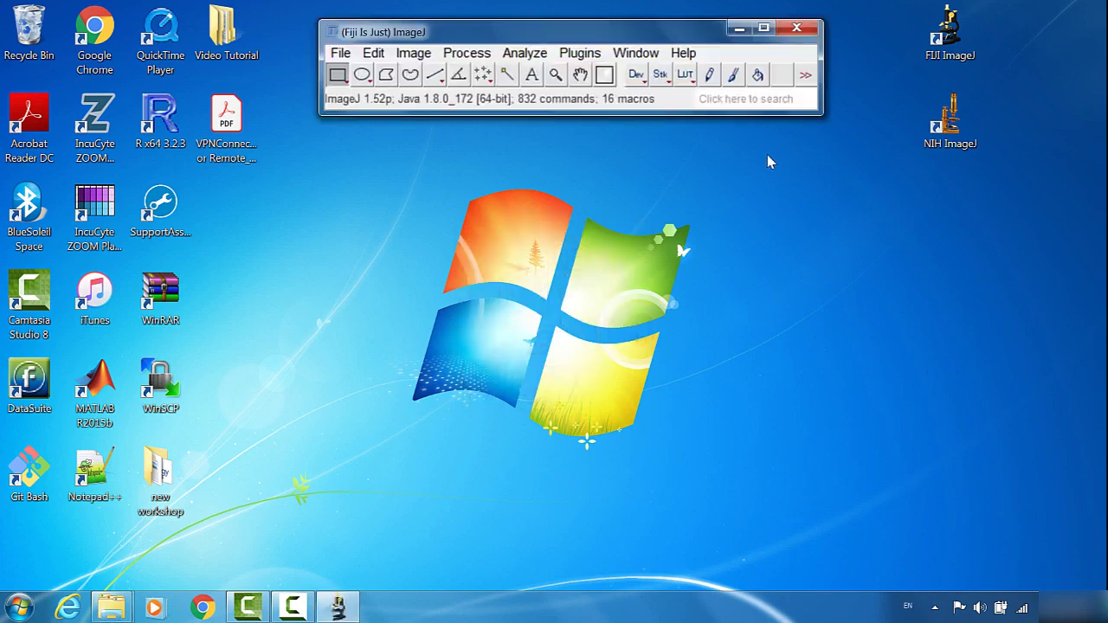
left_click(686, 55)
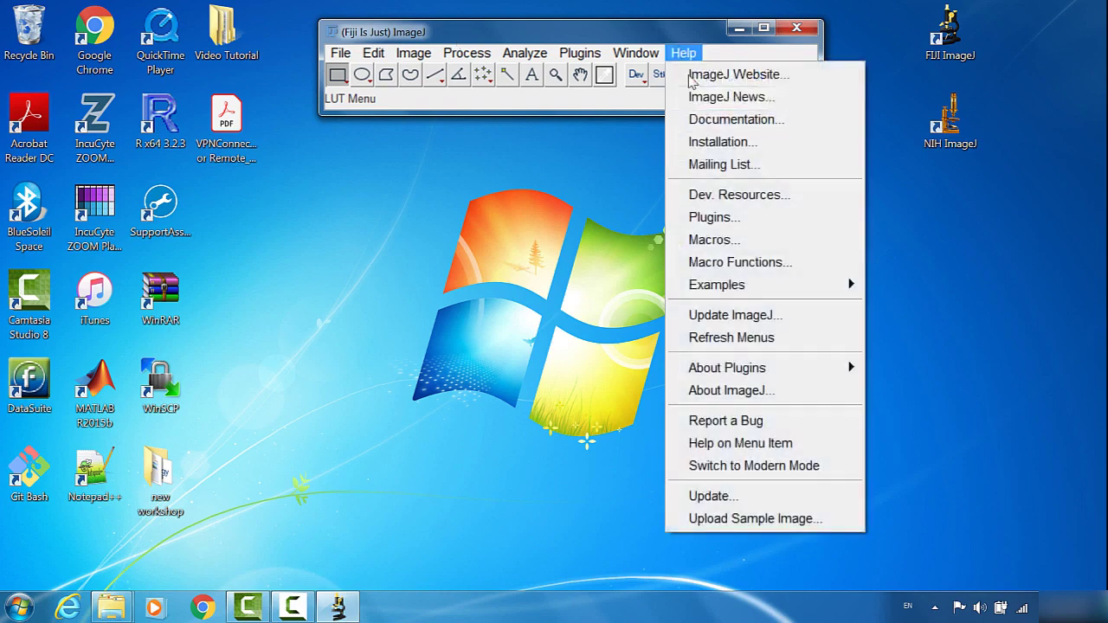
left_click(749, 497)
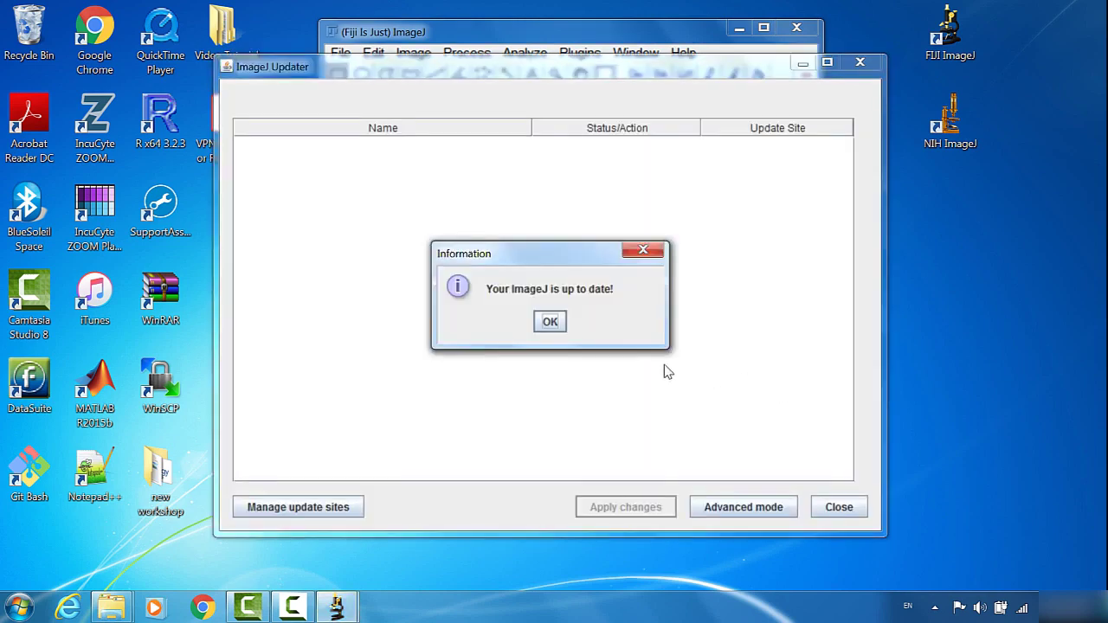
left_click(548, 321)
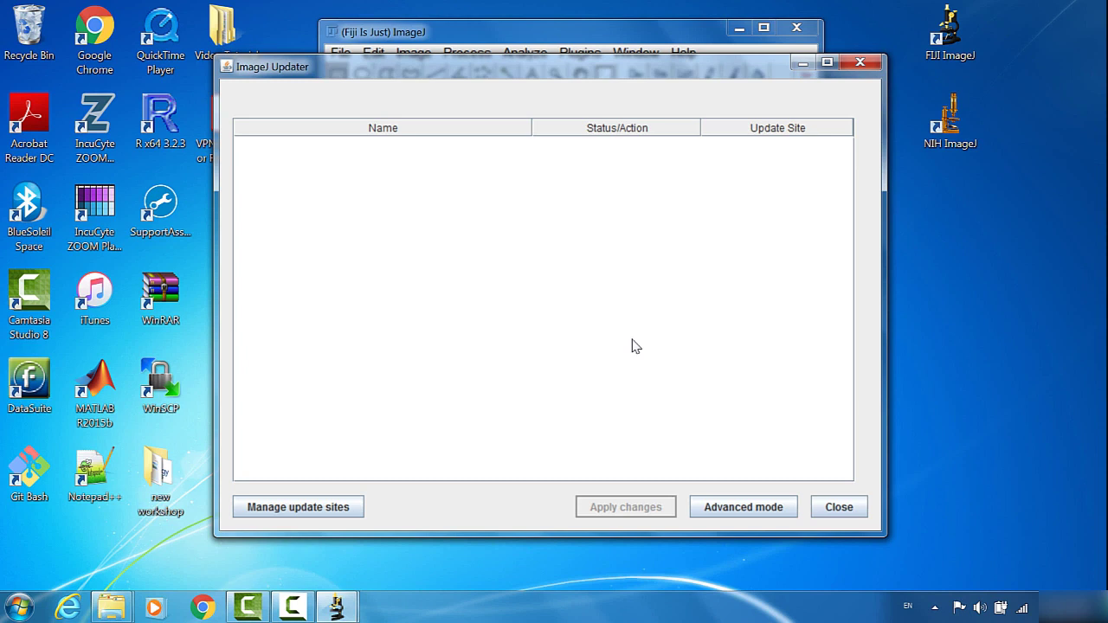
In Manage update sites, tick the Bio-Formats site after dismissing the Windows colour-scheme prompt.
left_click(305, 514)
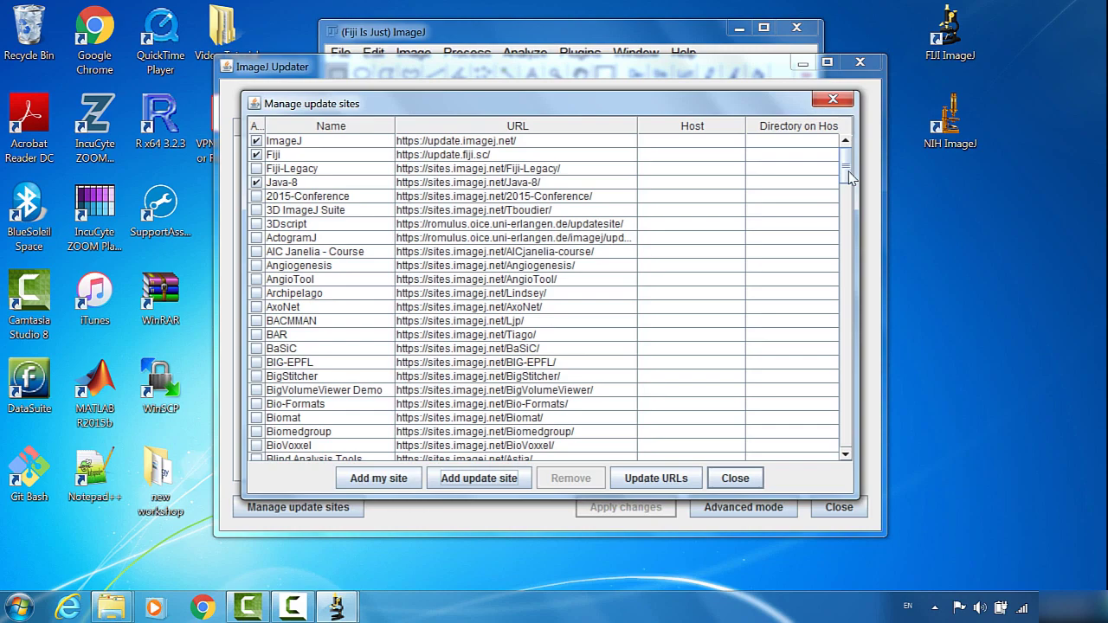
left_click_drag(849, 166, 876, 138)
mouse_move(831, 253)
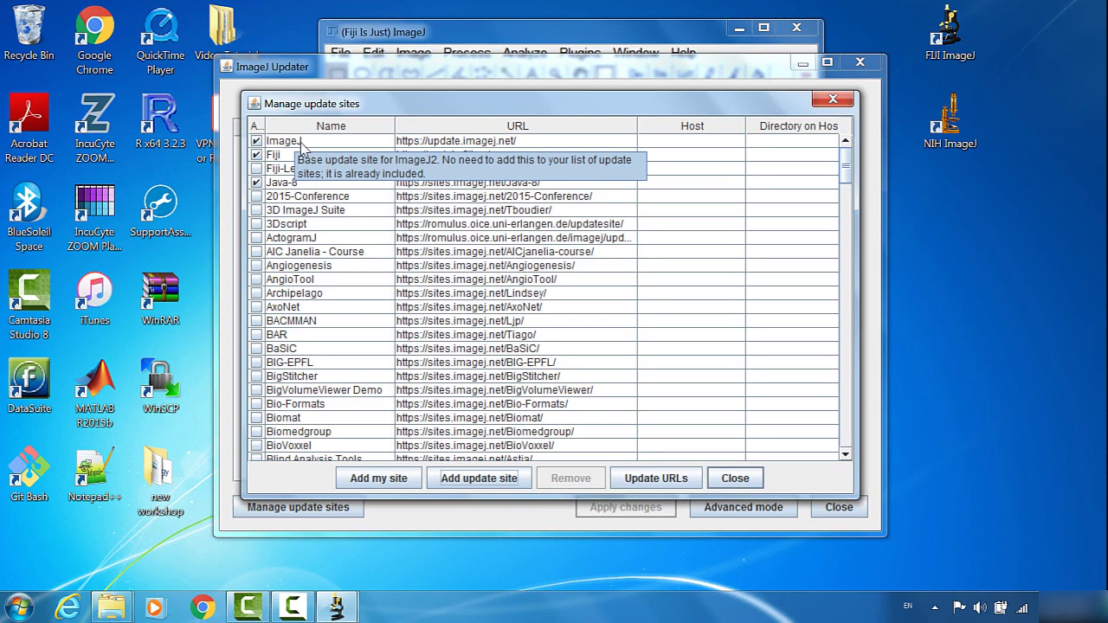
mouse_move(270, 162)
mouse_move(313, 187)
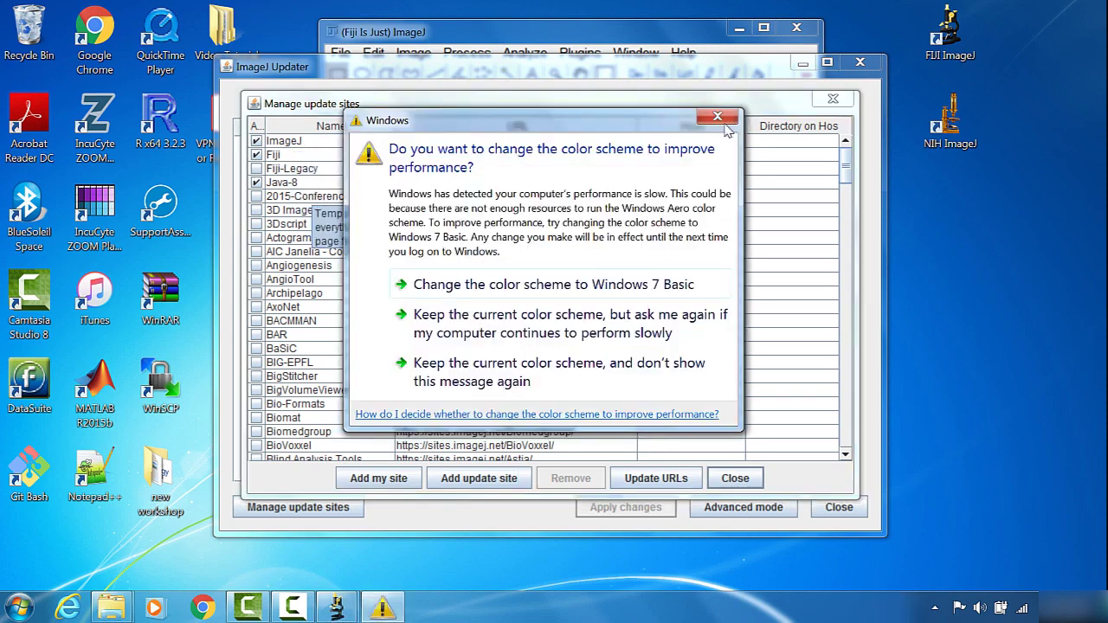
left_click(717, 117)
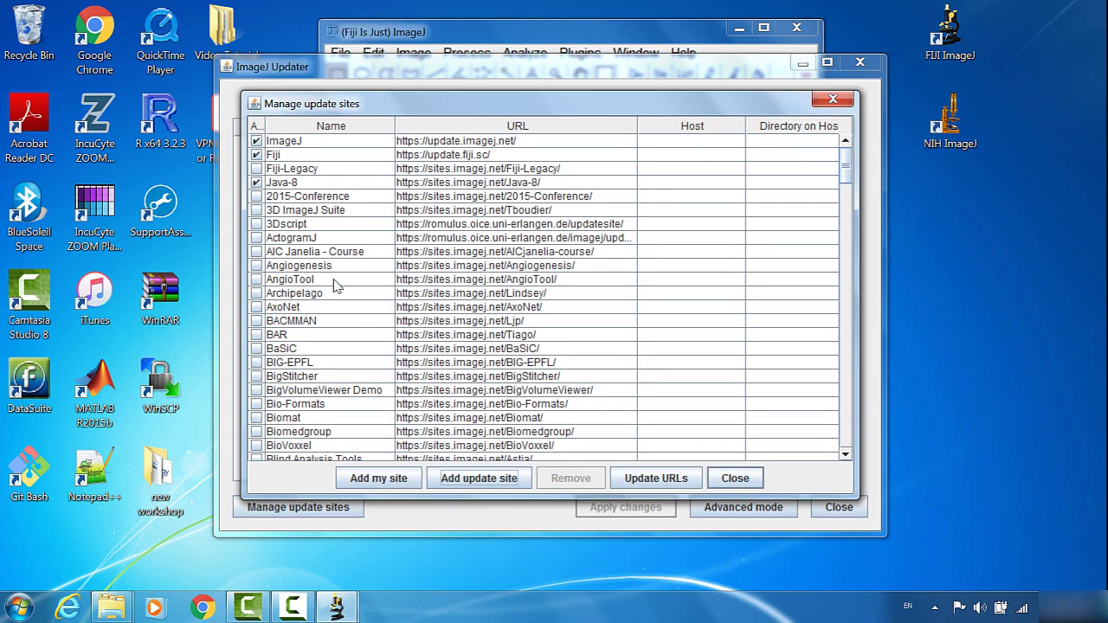
left_click(264, 405)
left_click(256, 403)
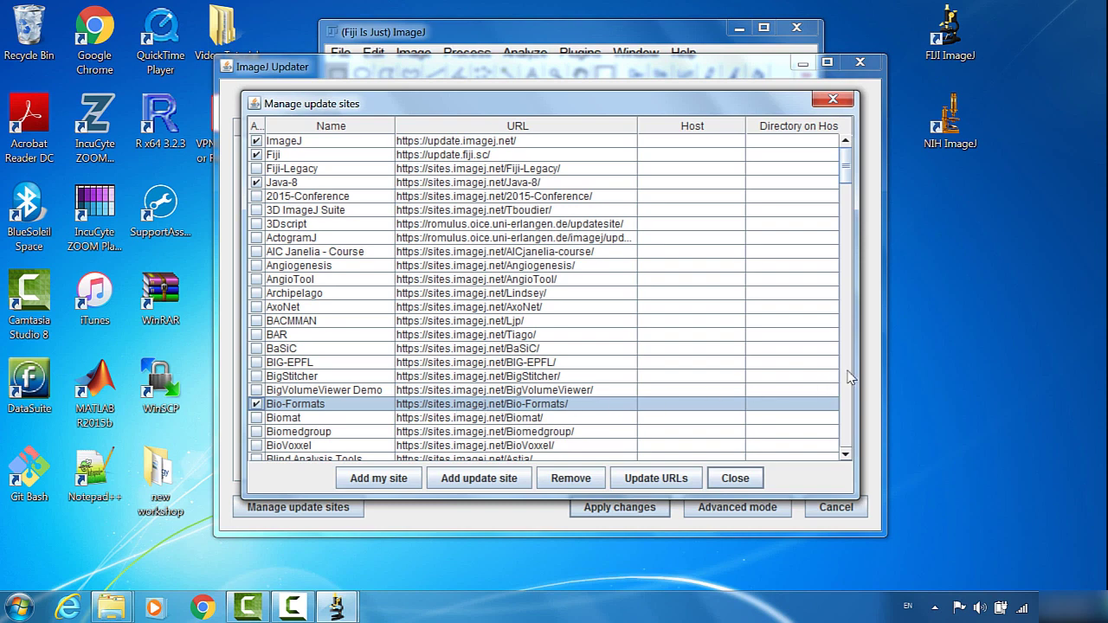
Tick the FFMPEG, Morphology and MOSAIC ToolSuite update sites and close the site list.
scroll(563, 254, "down", 8)
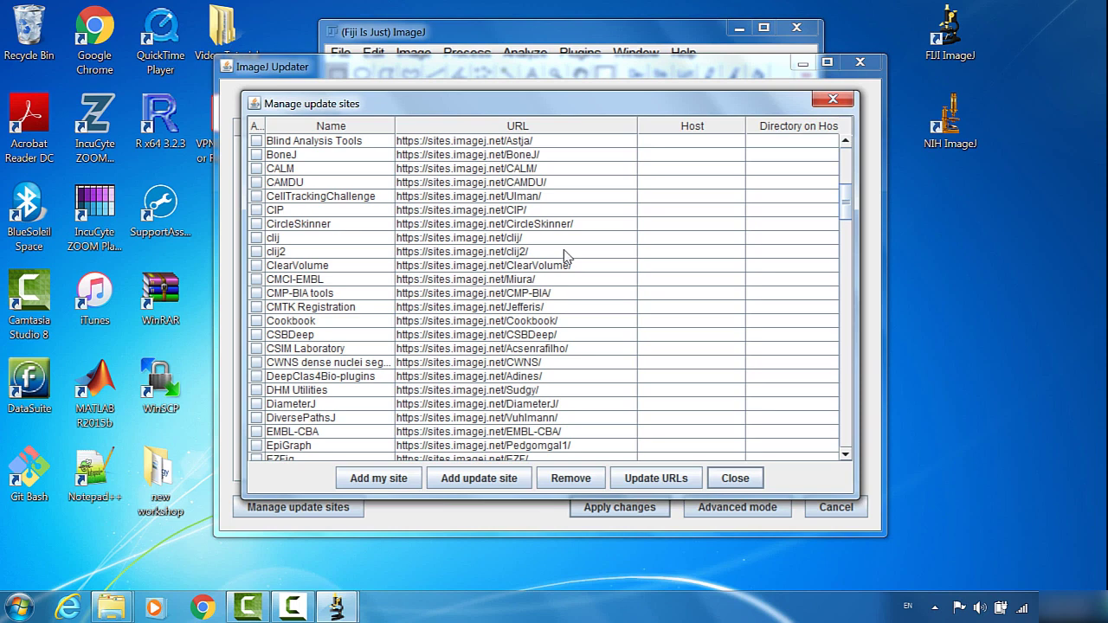
scroll(563, 255, "down", 8)
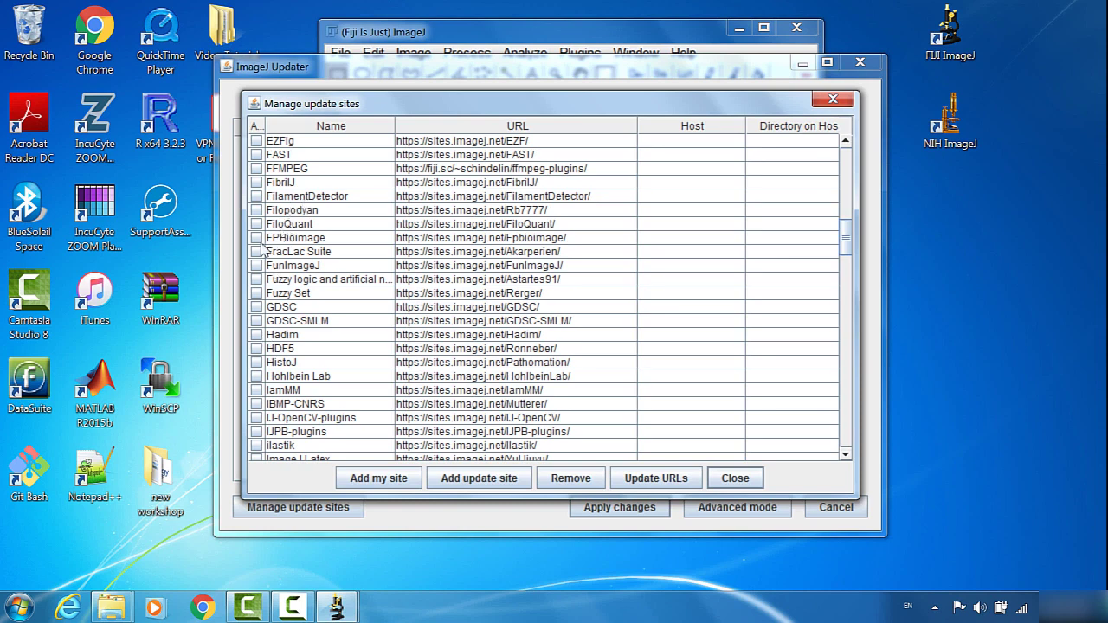
left_click(256, 168)
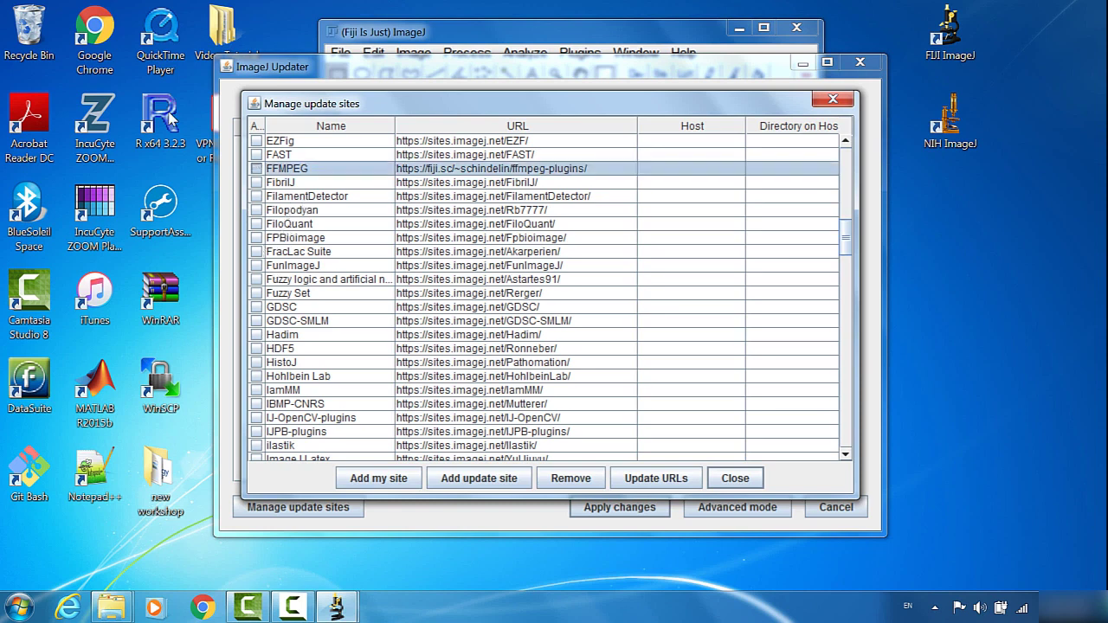
mouse_move(337, 200)
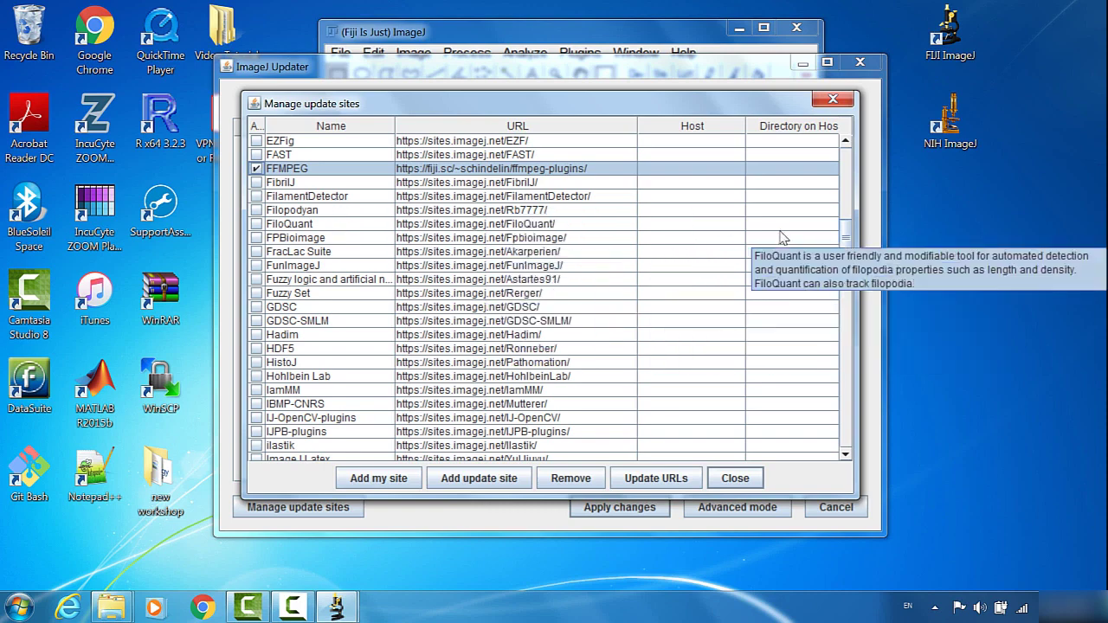
left_click(850, 336)
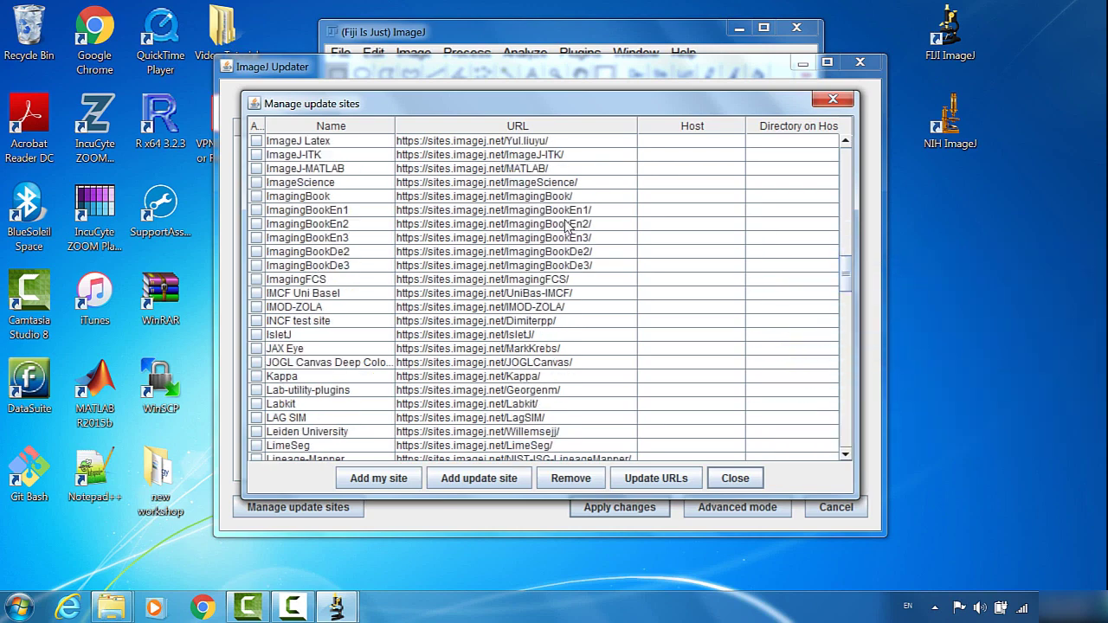
scroll(567, 226, "down", 8)
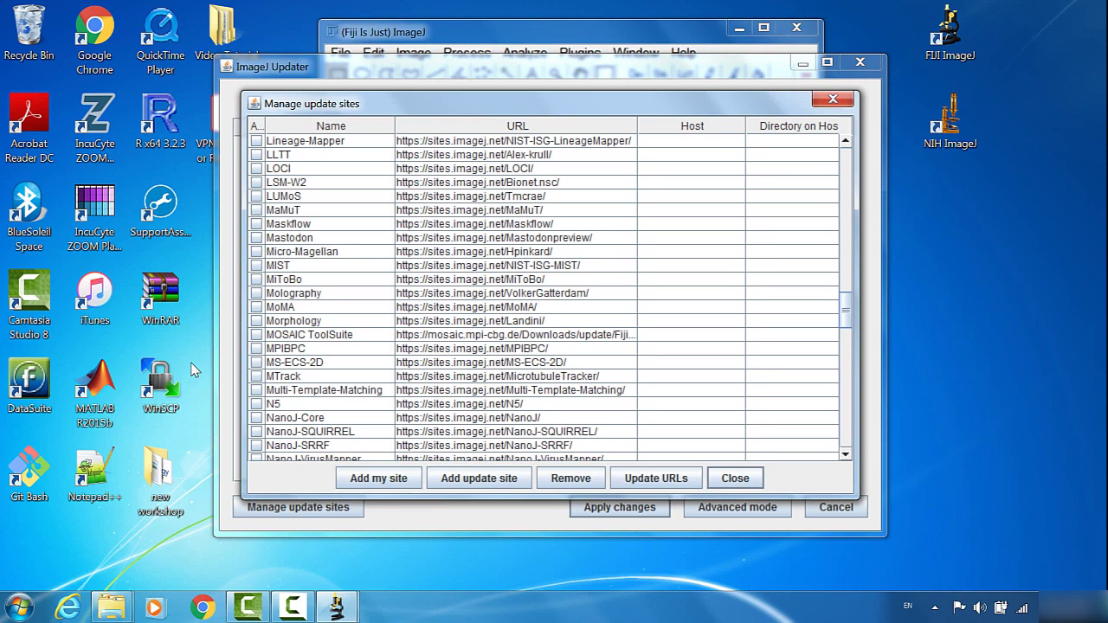
left_click(261, 322)
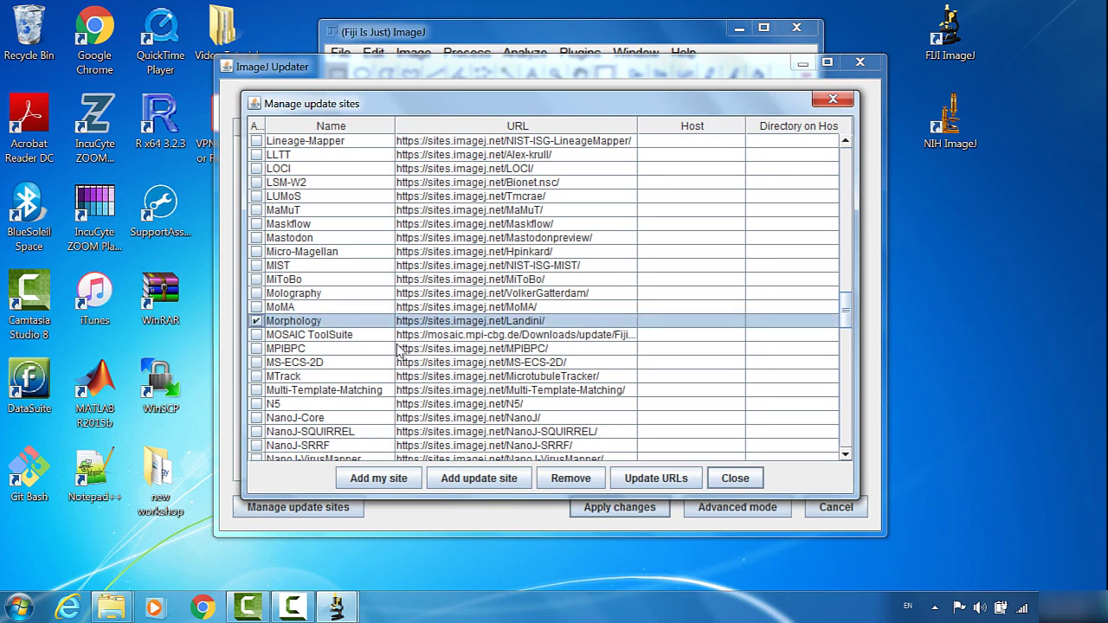
left_click(257, 335)
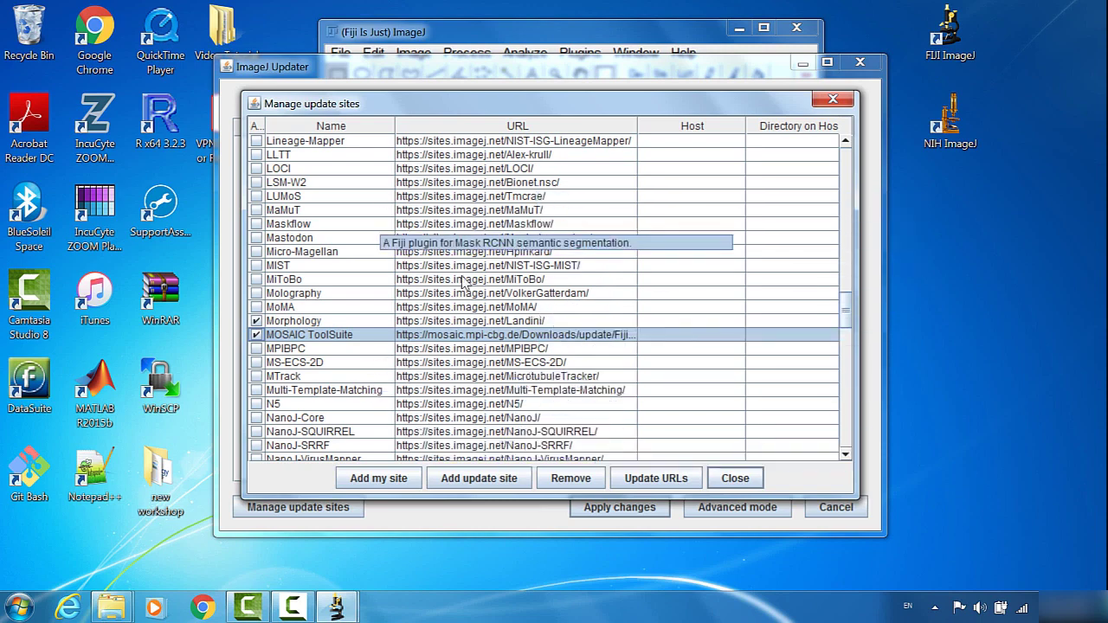
left_click(734, 479)
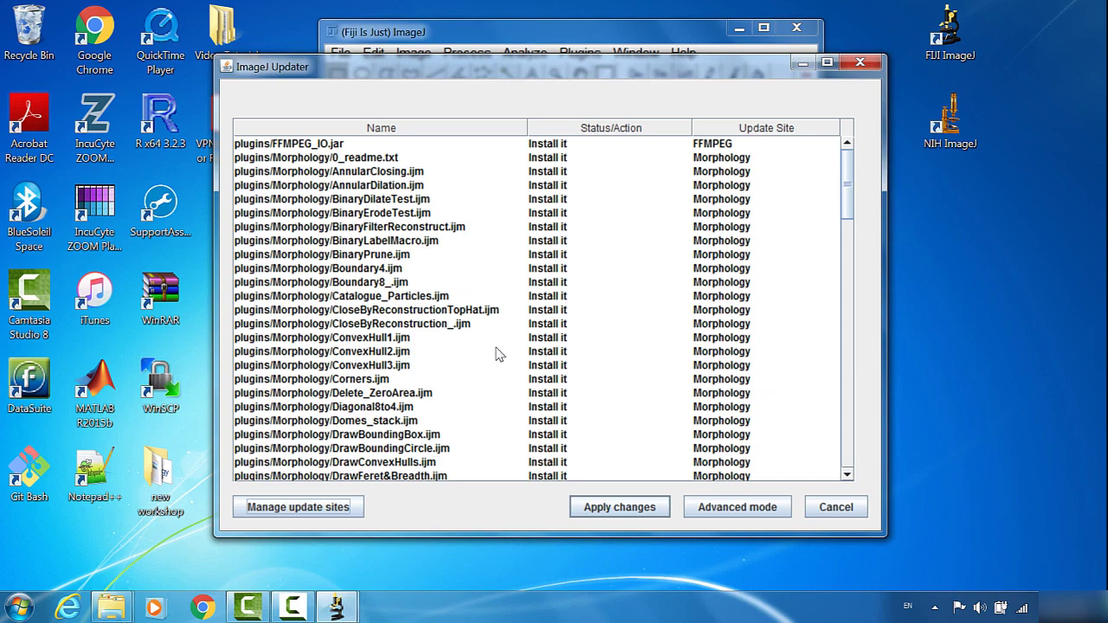
Install all files marked from the new sites and acknowledge the successful update.
left_click_drag(847, 186, 851, 457)
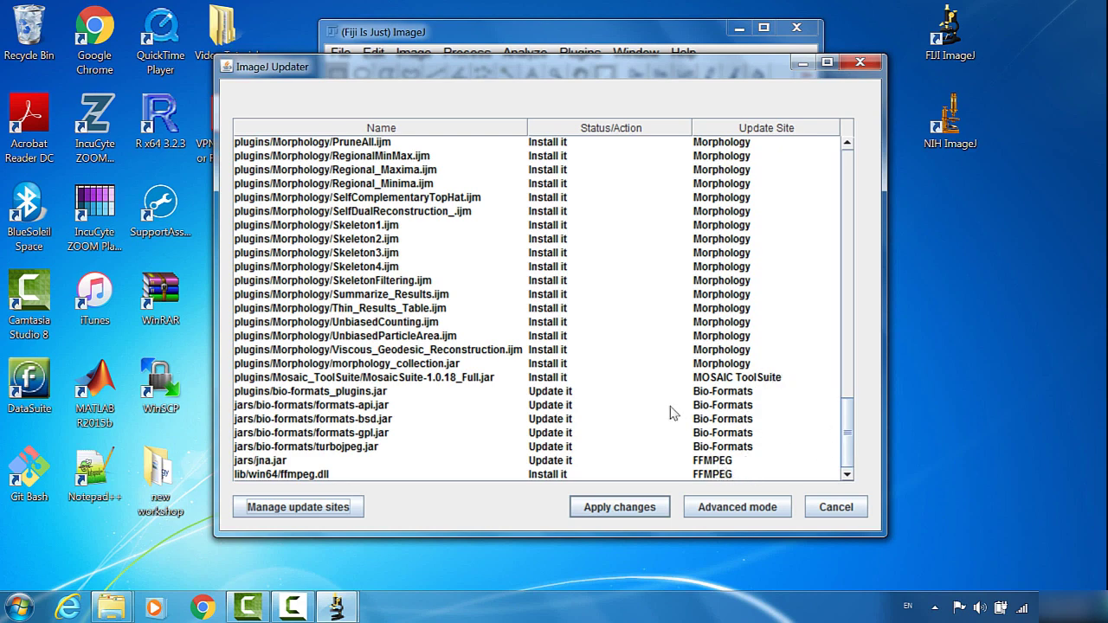
left_click(636, 513)
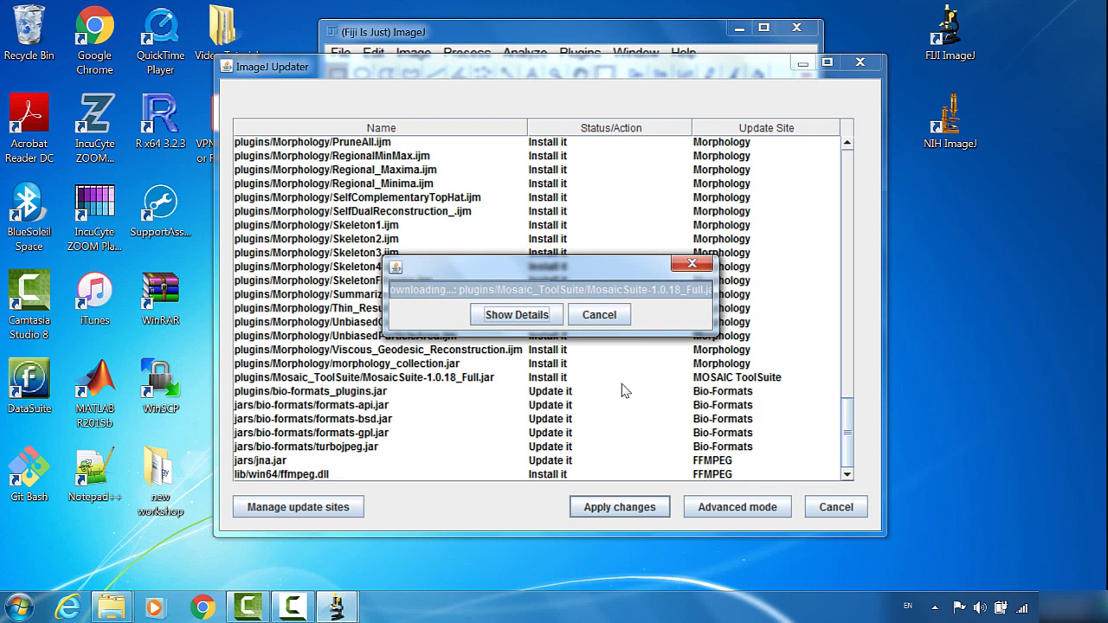
left_click(551, 320)
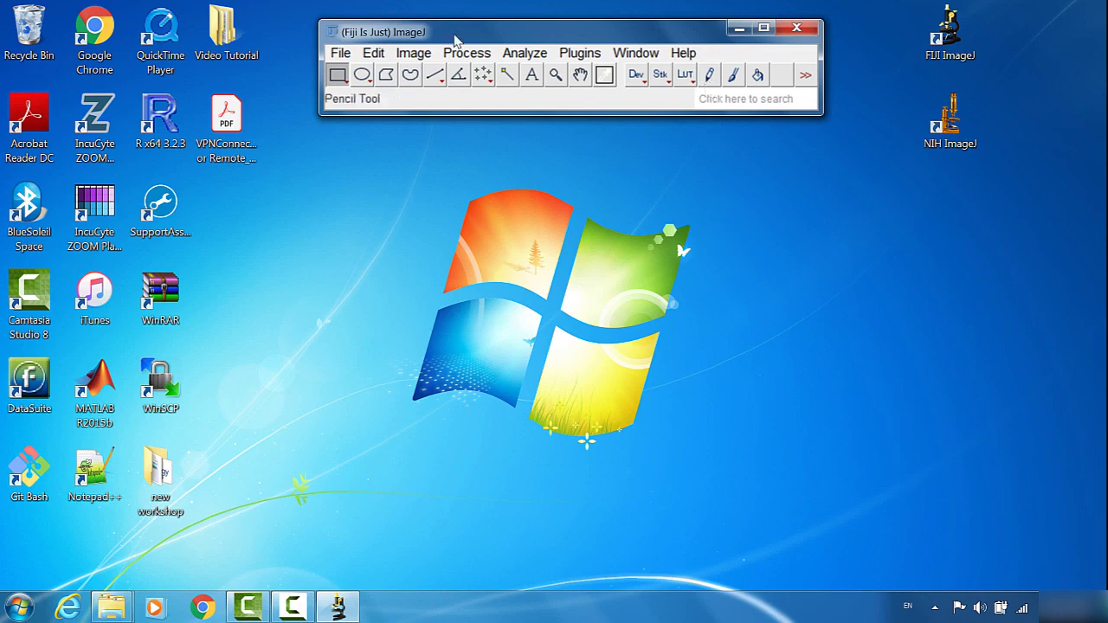
Upgrade the ImageJ core from v1.52p to v1.52u via Help > Update ImageJ..., downloading ij.jar.
left_click(684, 53)
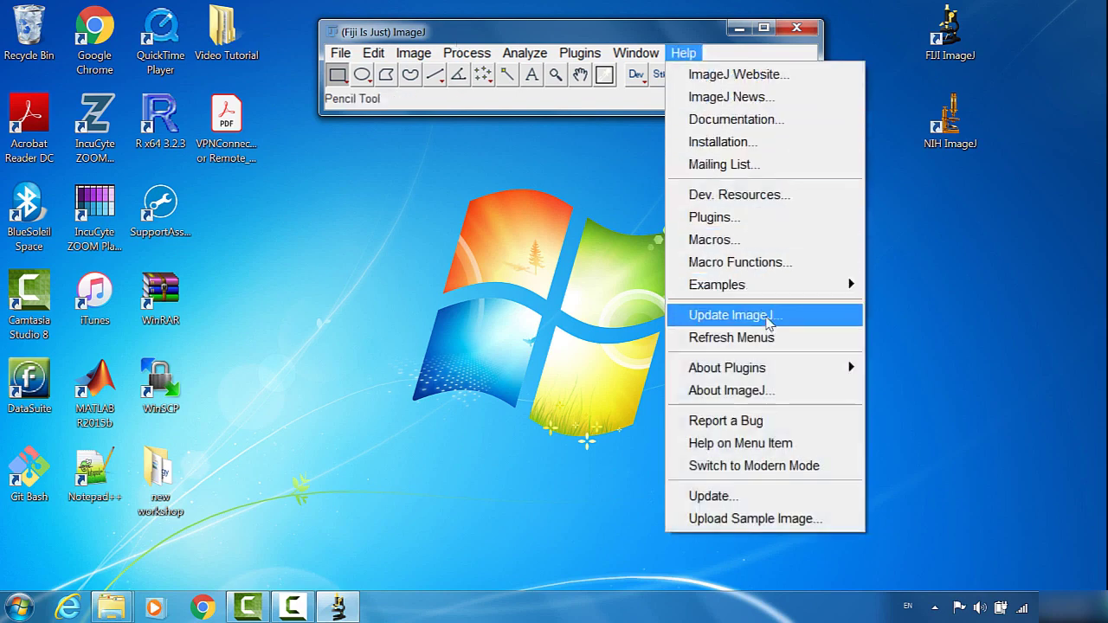
left_click(767, 318)
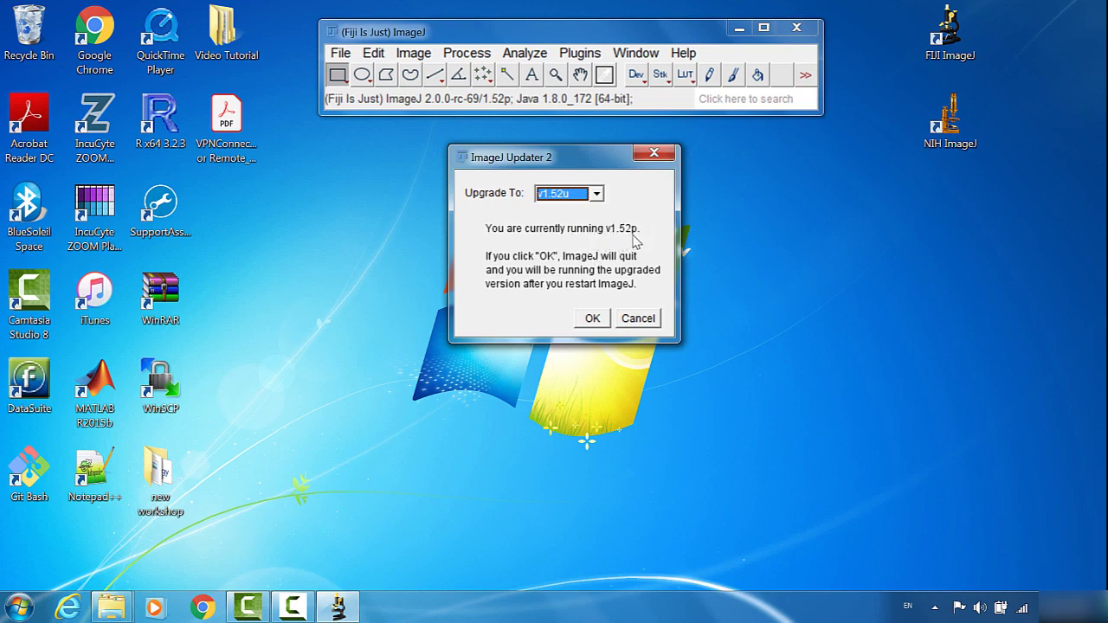
left_click(596, 194)
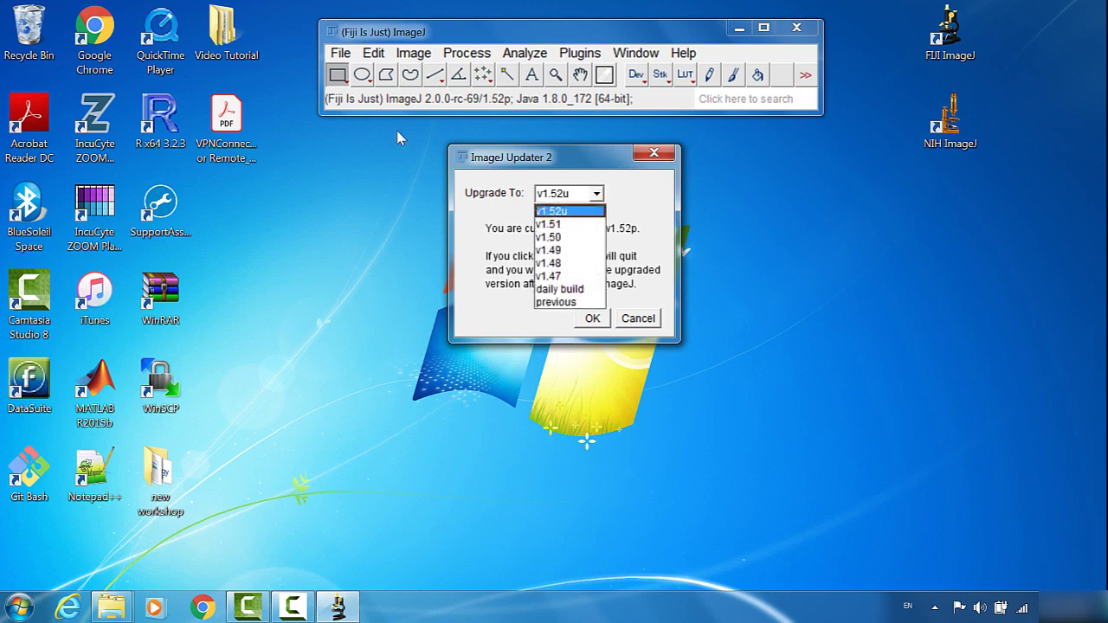
left_click(574, 219)
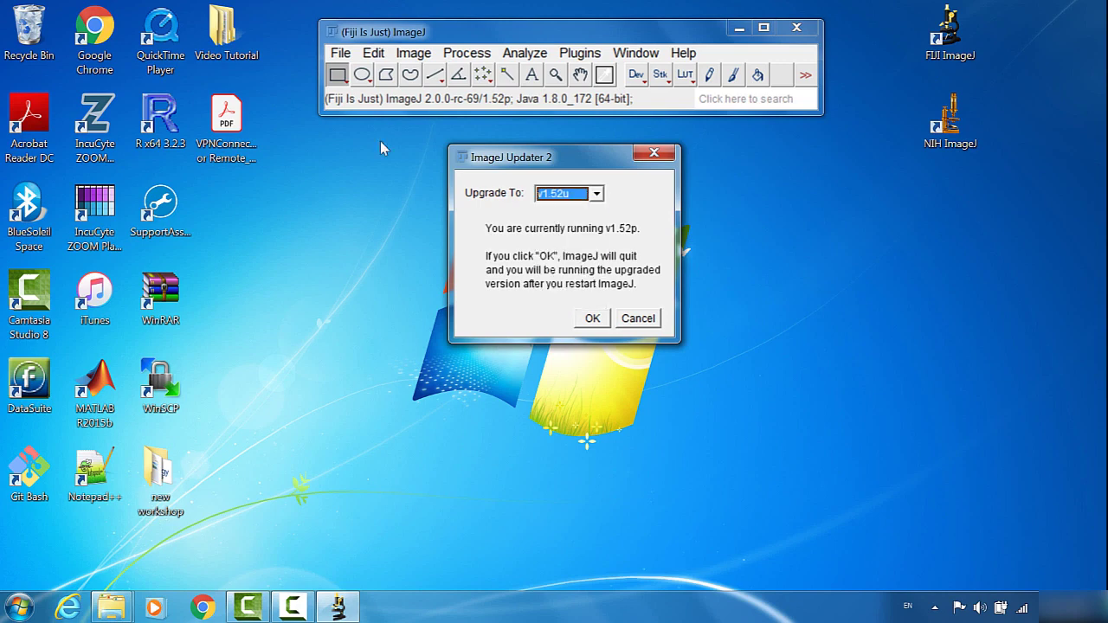
left_click(592, 317)
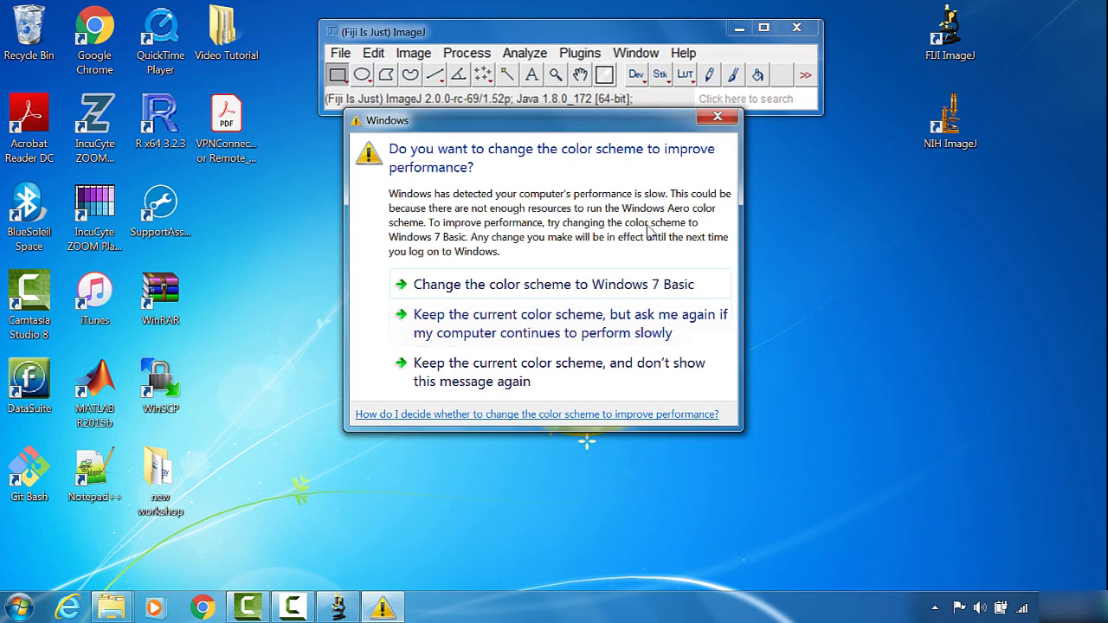
left_click(719, 118)
left_click(599, 317)
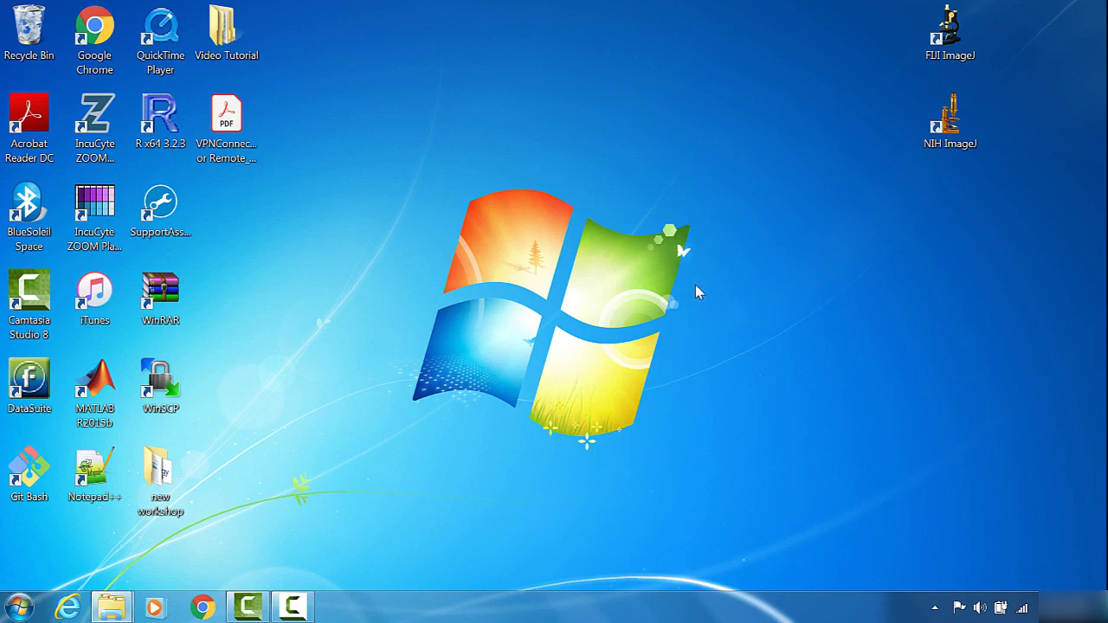
Relaunch Fiji from the desktop shortcut so it runs ImageJ 1.52u.
double_click(947, 30)
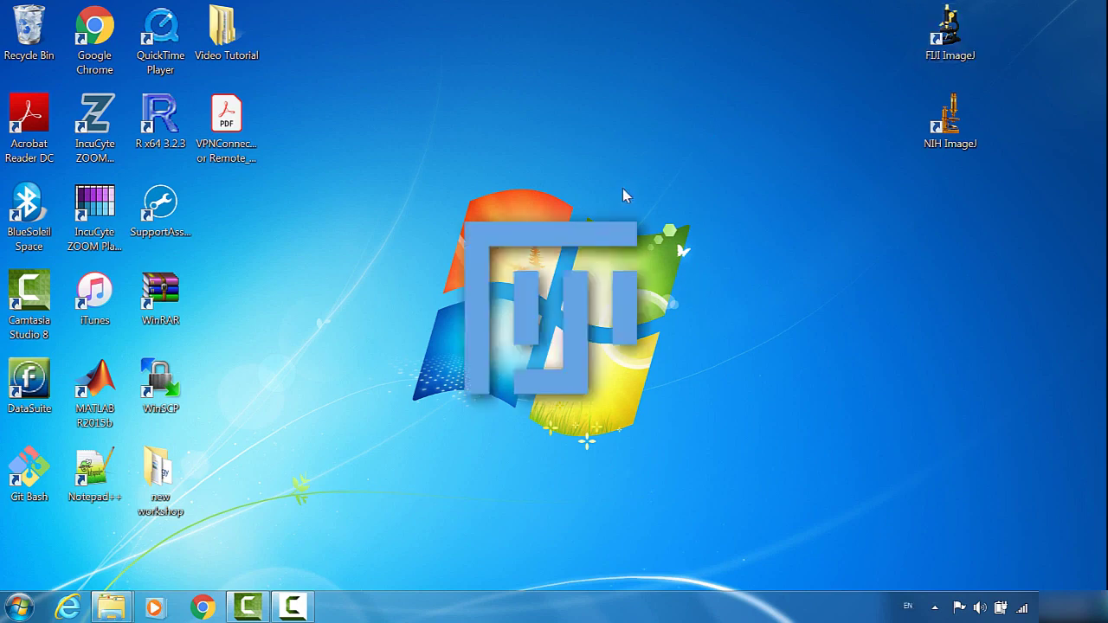